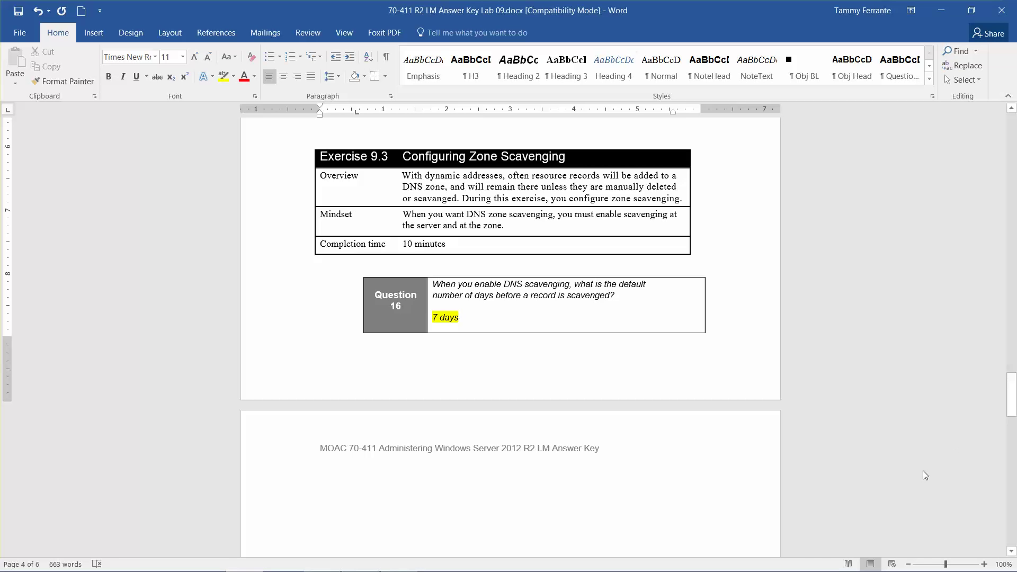
- Scroll Word to Exercise 9.4, minimize it, and open Command Prompt (Admin) on RWDC01
scroll(923, 471, down, 10)
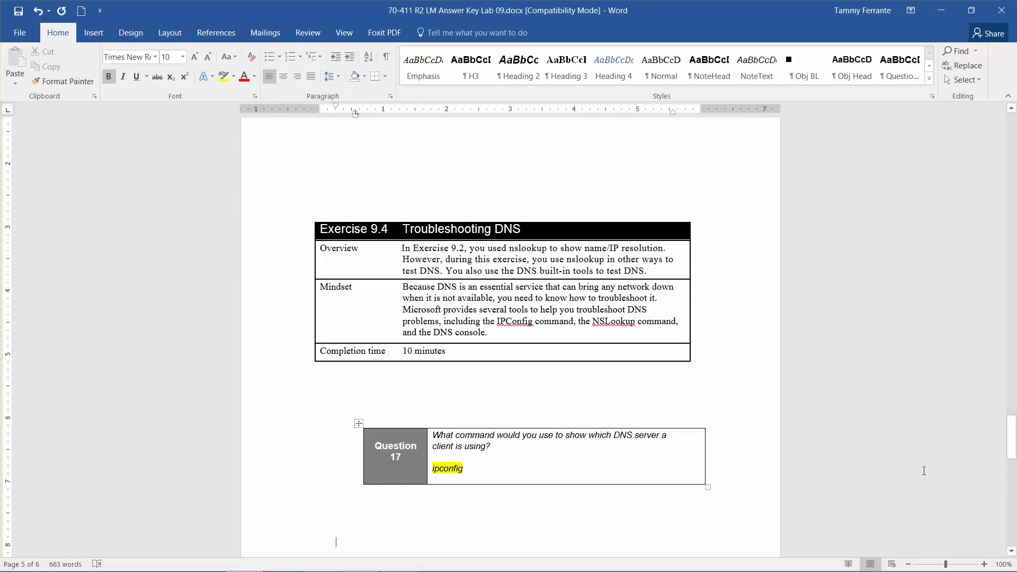
scroll(924, 471, down, 1)
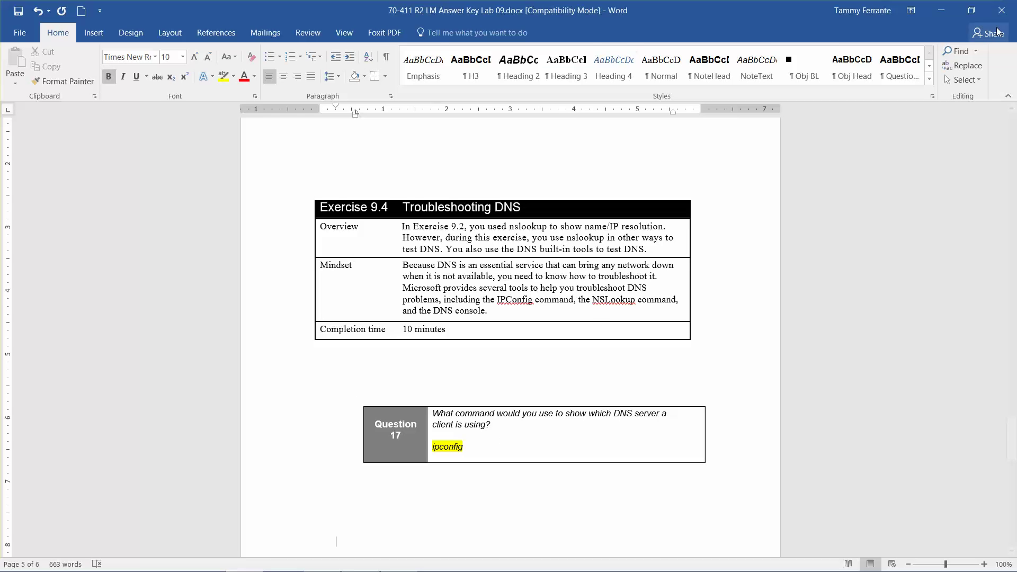
click(949, 10)
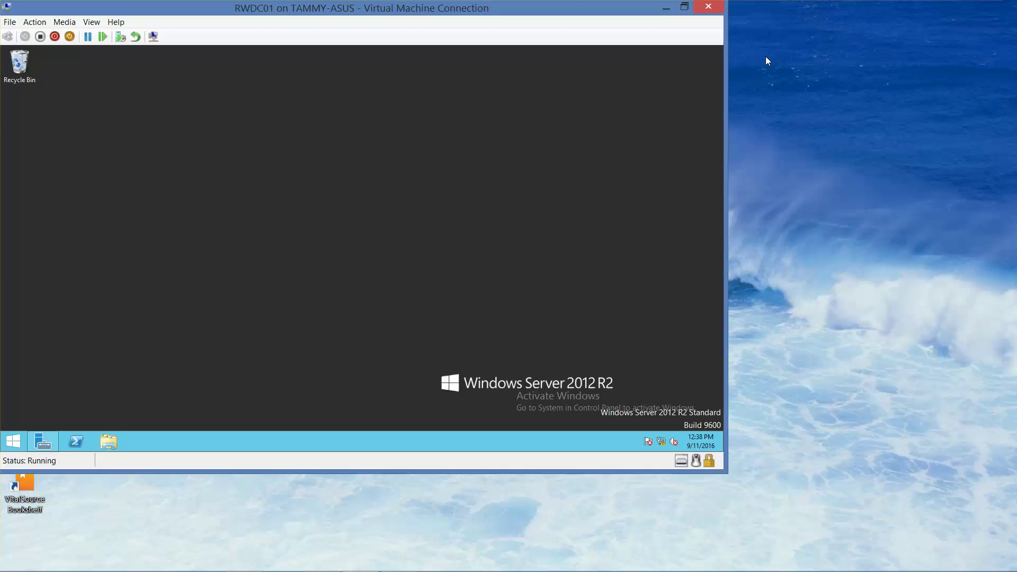
right_click(13, 441)
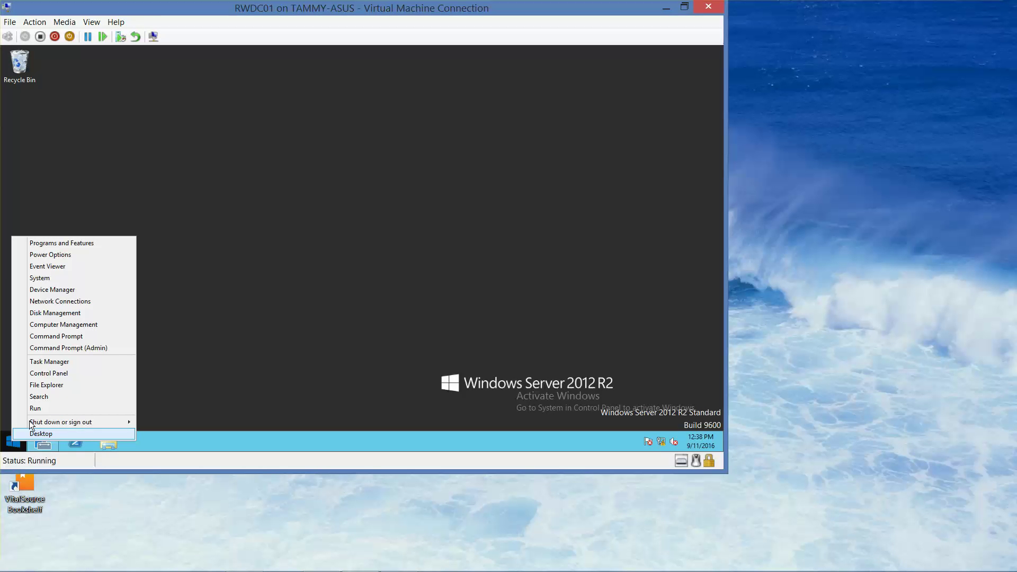
click(72, 347)
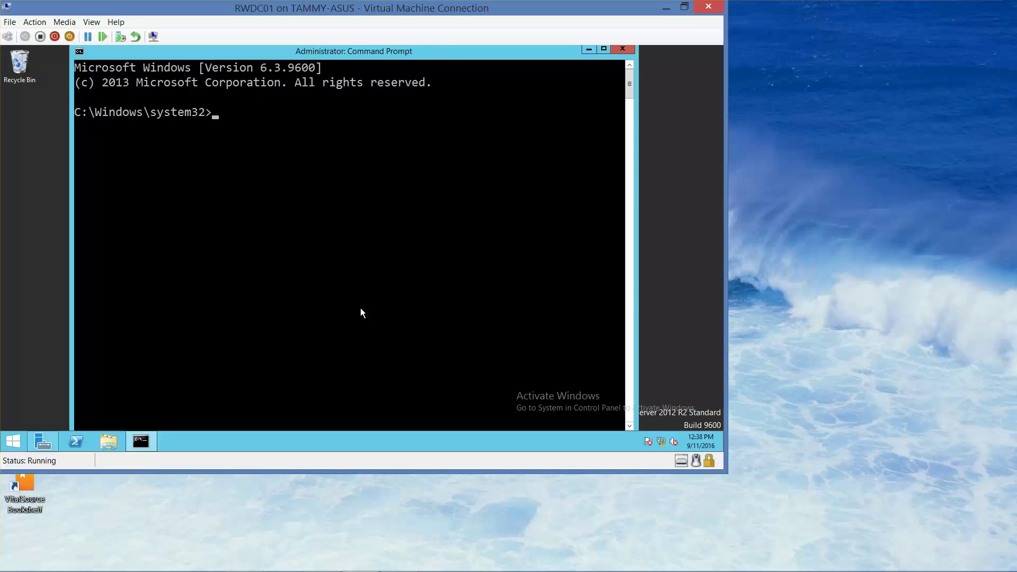
- Resolve pc1.adatum.com to 192.168.1.201 with nslookup, then start interactive nslookup
text(nslookup pc1.adatum.com)
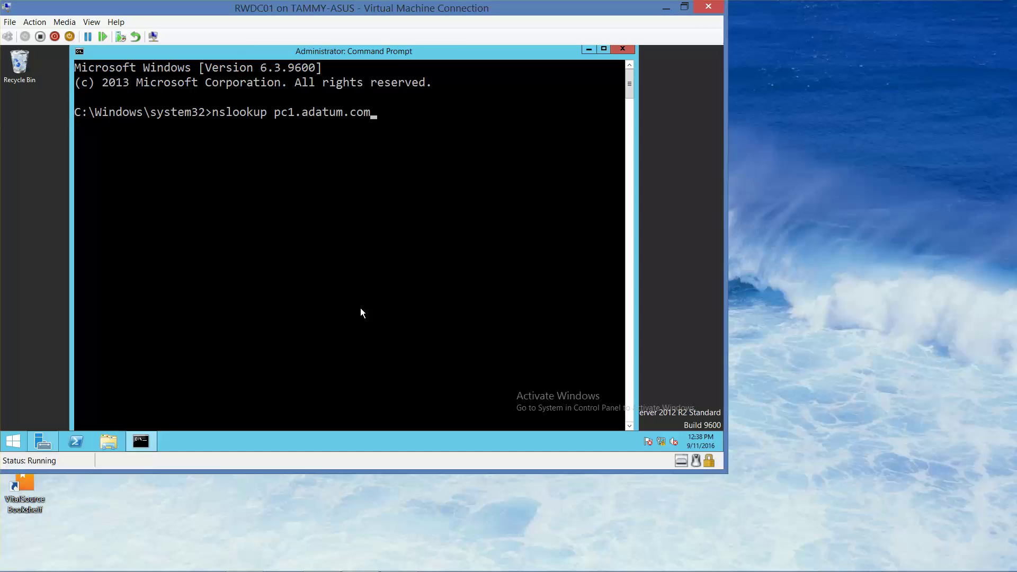
key(Return)
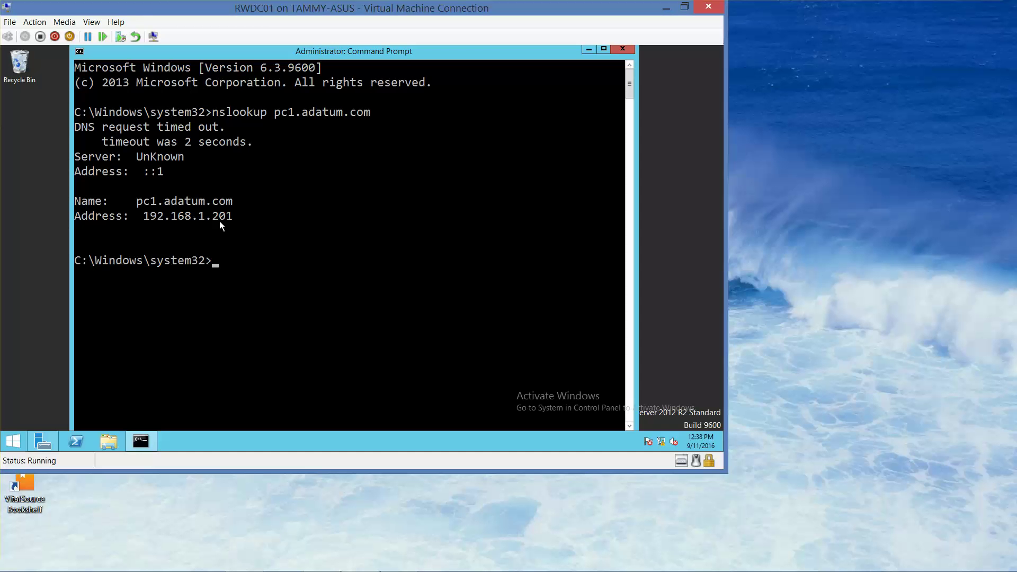
text(nslookup)
key(Return)
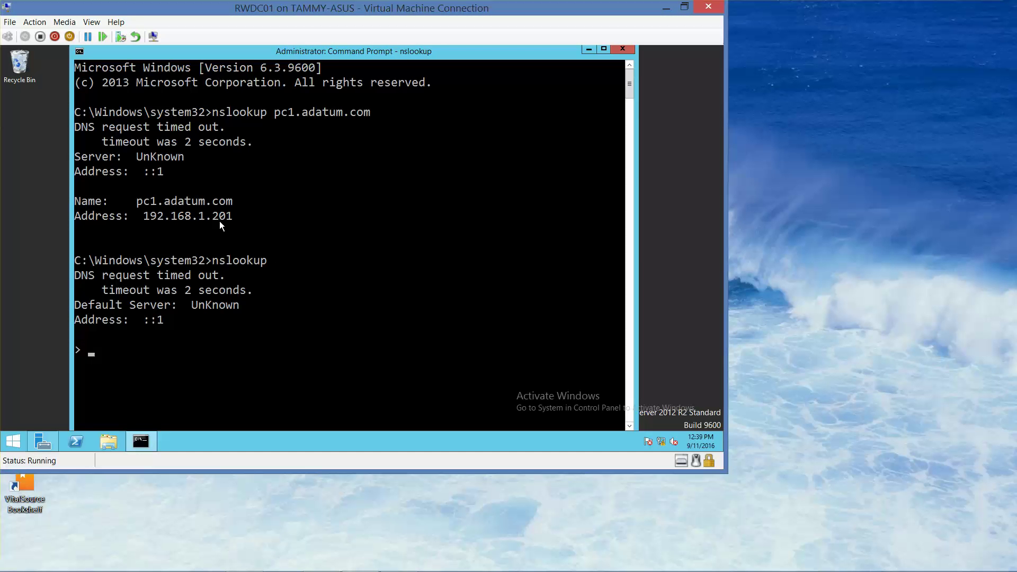
- Query adatum.com's SOA record with set type=soa, showing primary server rwdc01.contoso.com, serial 74
text(set type=soa)
key(Return)
text(adatum.com)
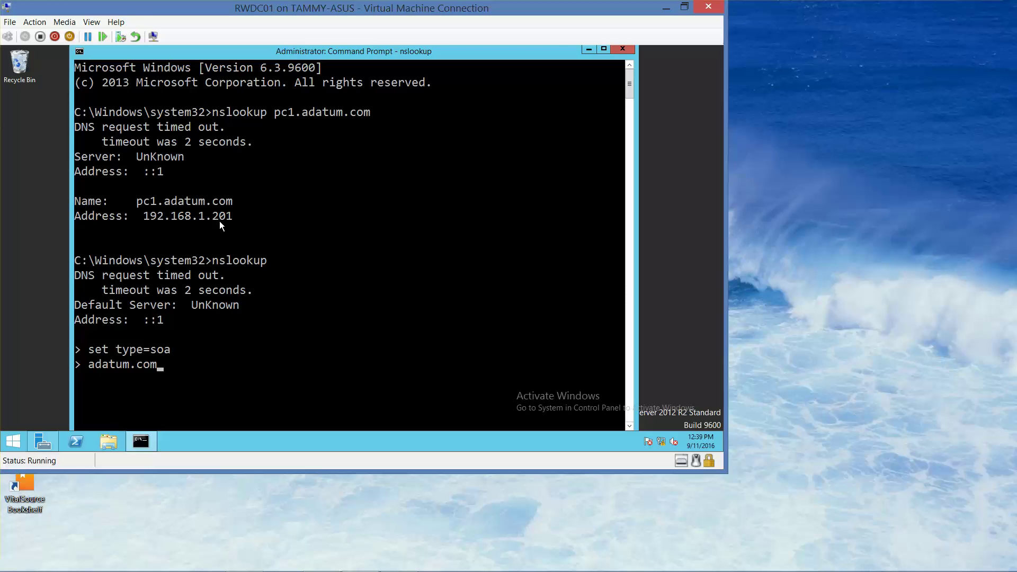
key(Return)
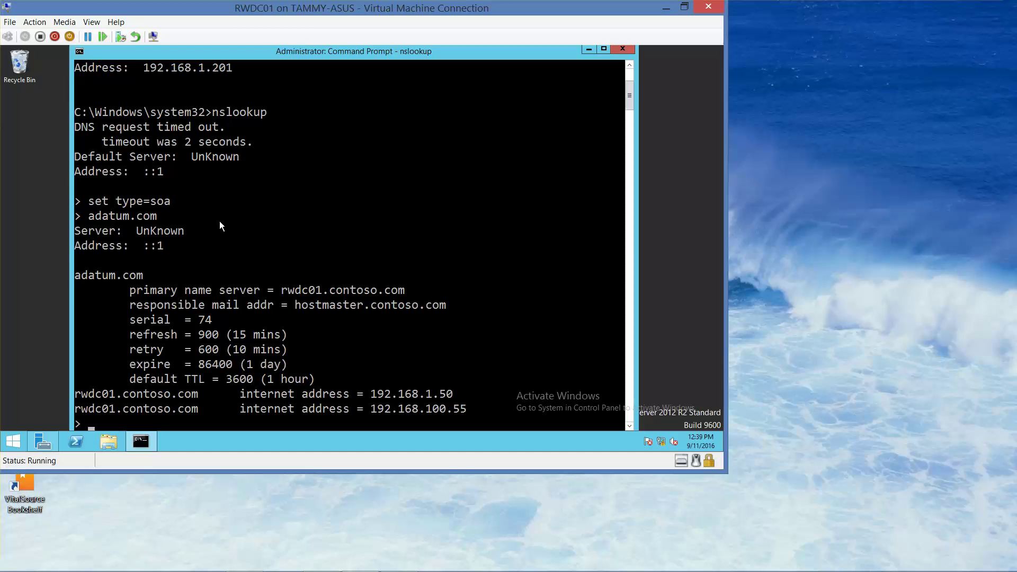
- Close Command Prompt and launch DNS Manager from the Start screen's apps list
click(622, 51)
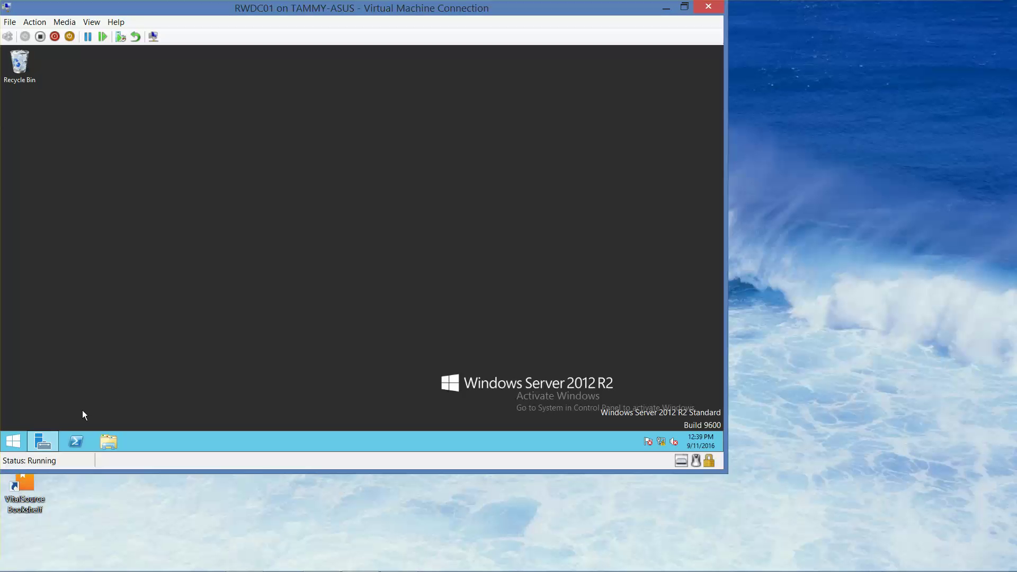
click(42, 445)
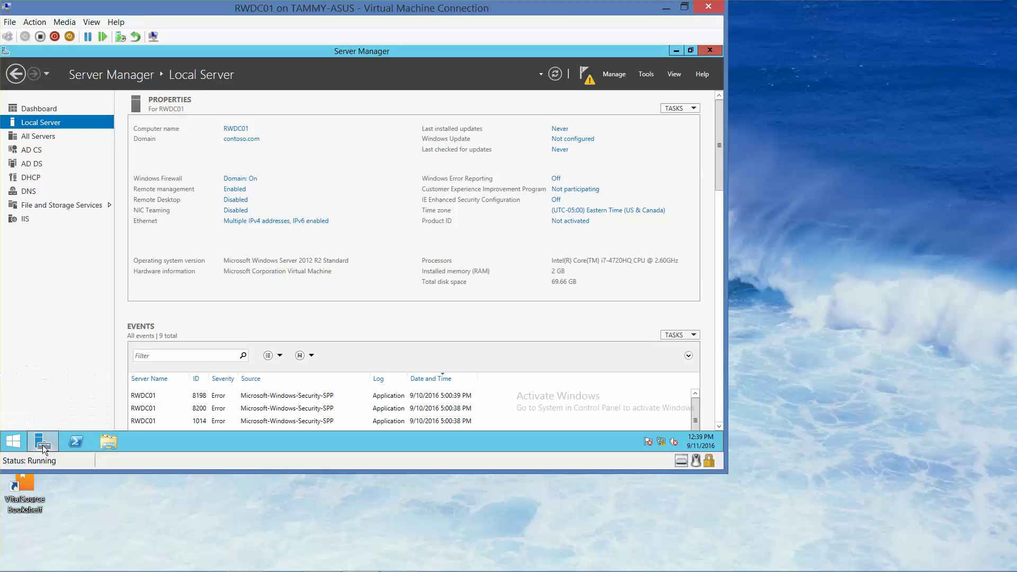
click(647, 74)
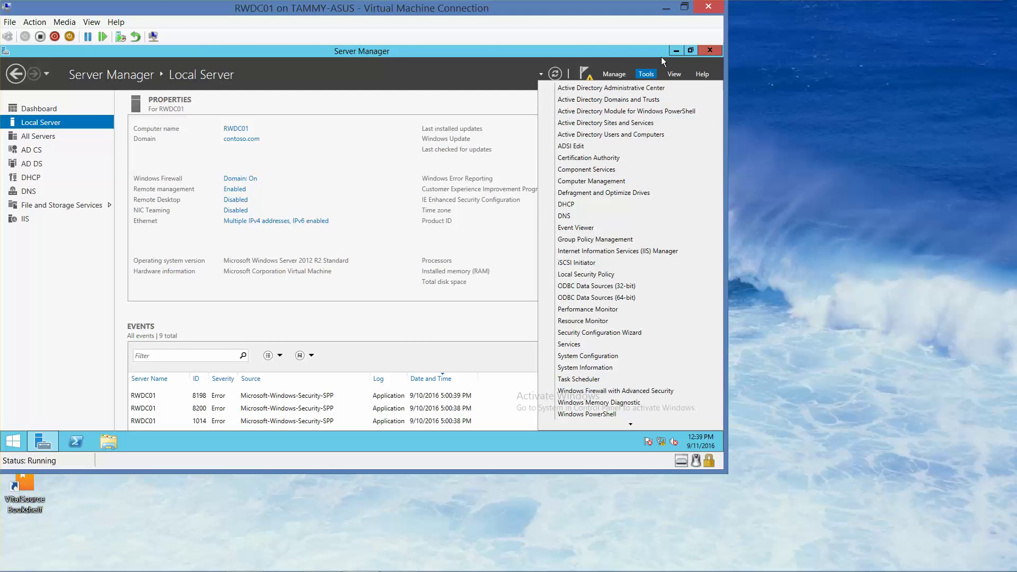
click(676, 52)
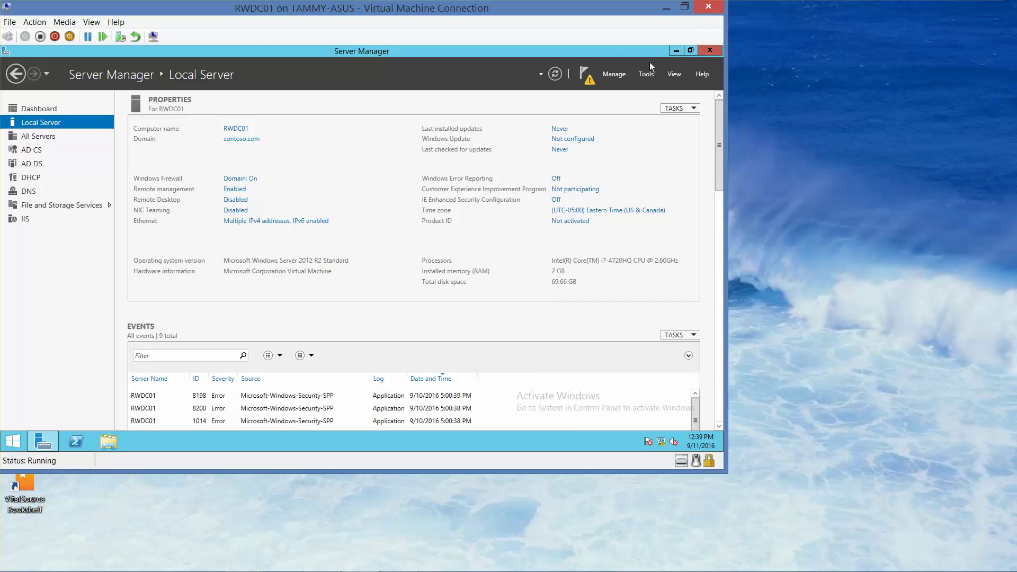
click(676, 51)
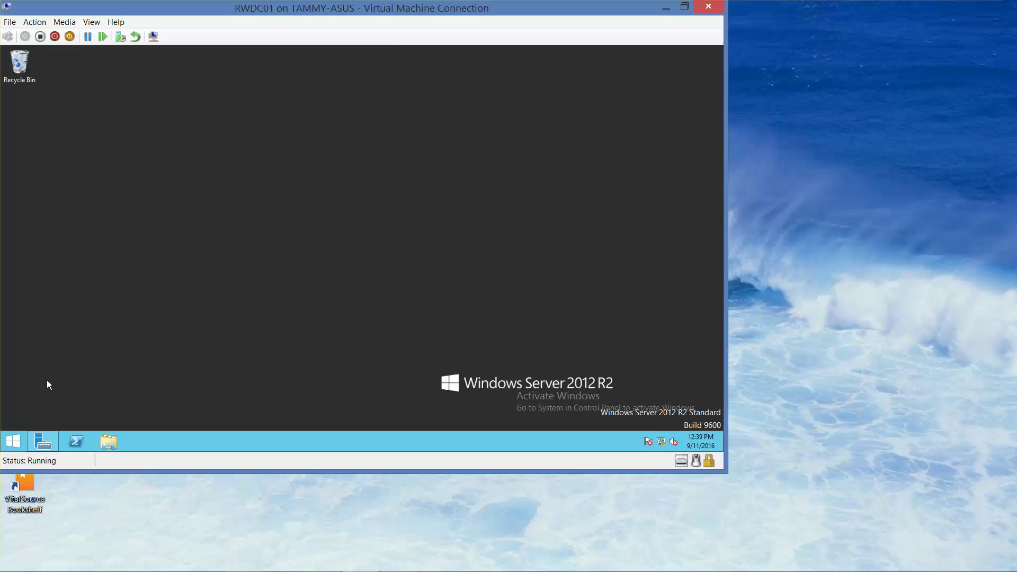
click(14, 440)
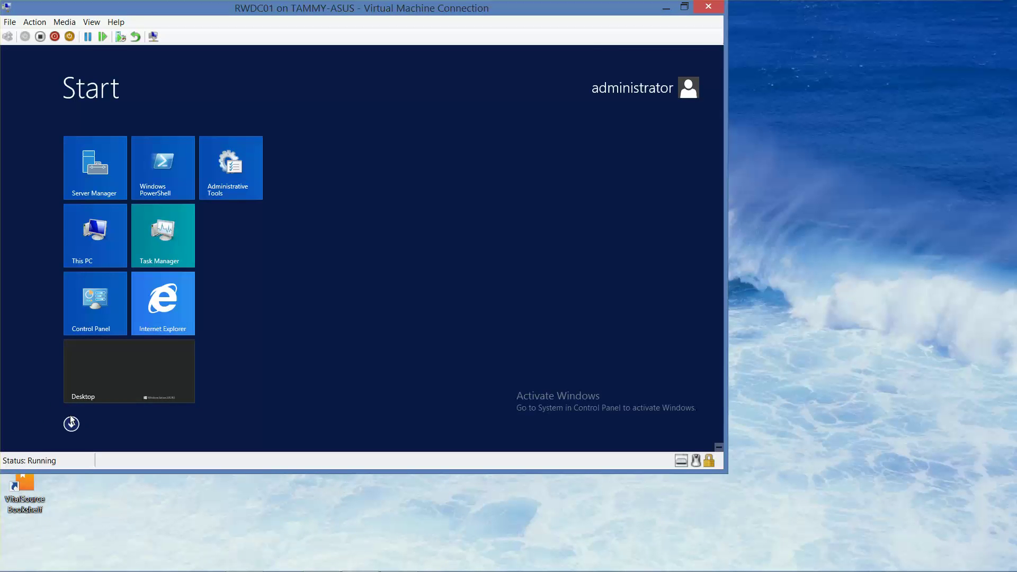
click(71, 424)
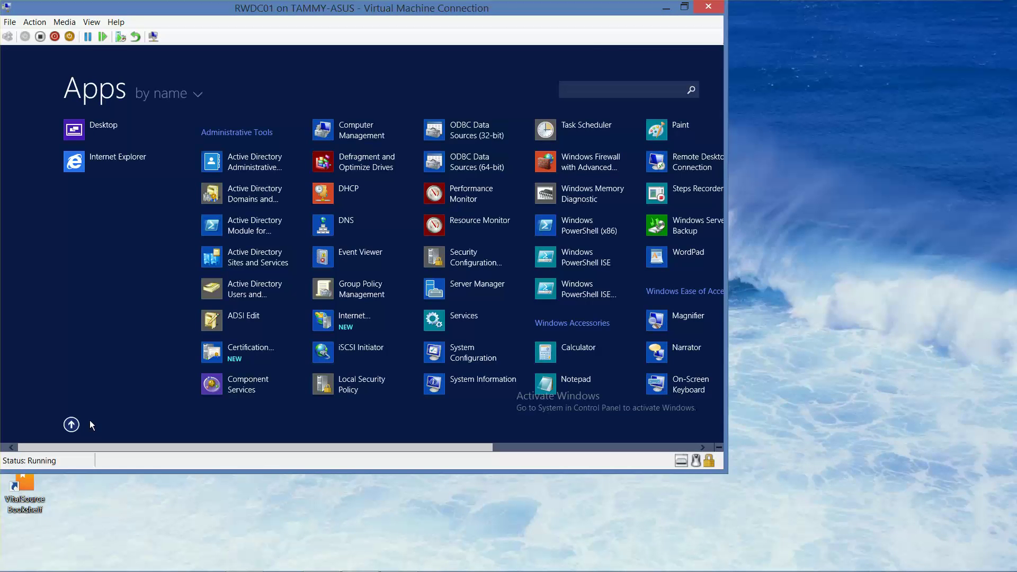
click(352, 228)
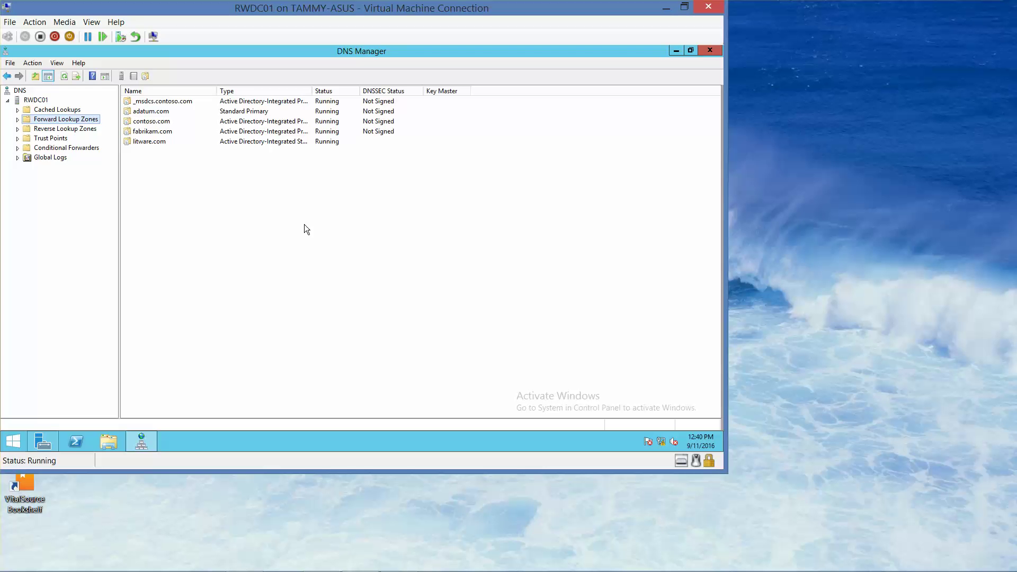
- Run simple and recursive query tests on RWDC01's Monitoring tab: simple passes, recursive fails
right_click(37, 103)
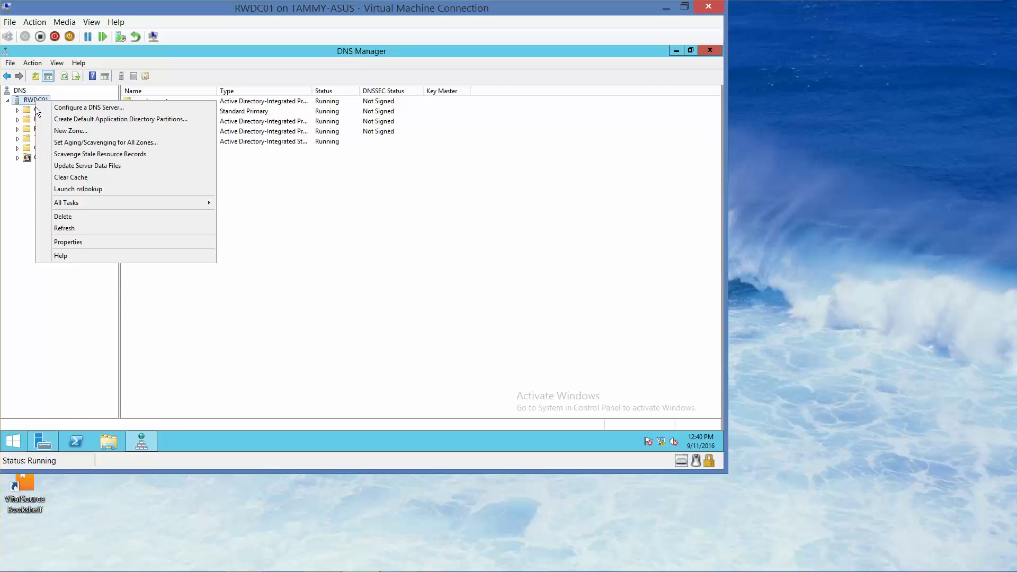
click(86, 240)
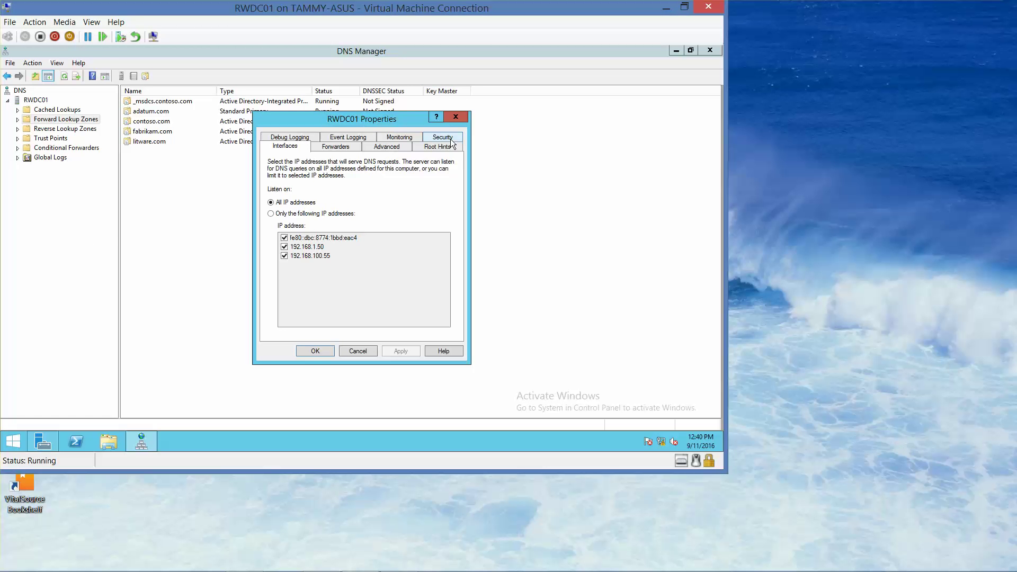
click(398, 140)
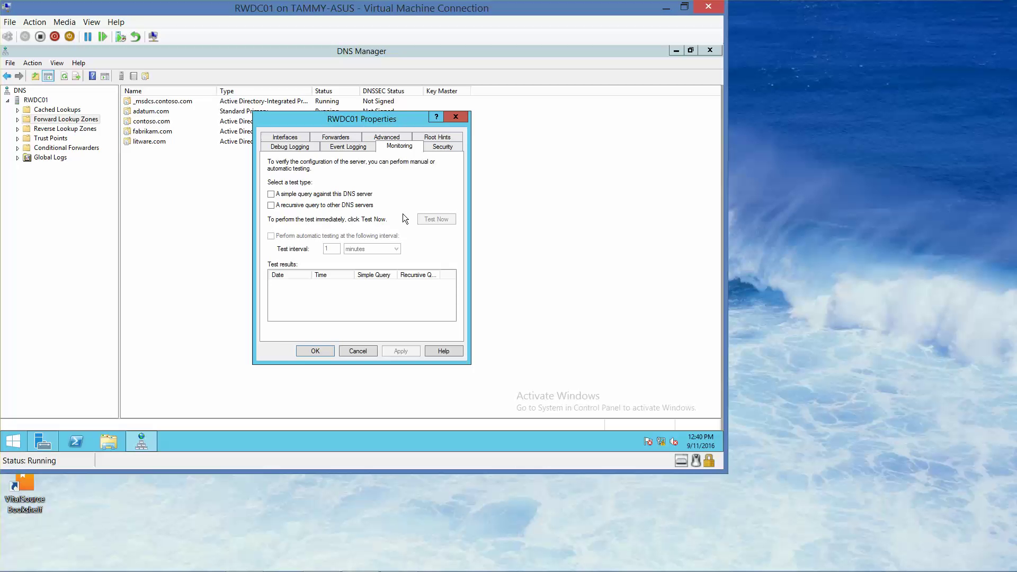
click(272, 195)
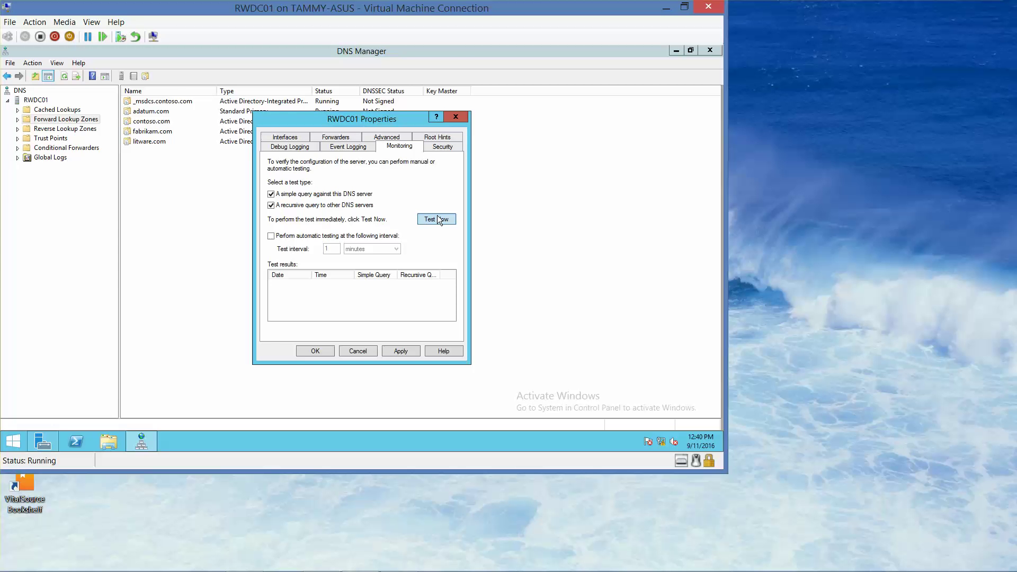
click(437, 220)
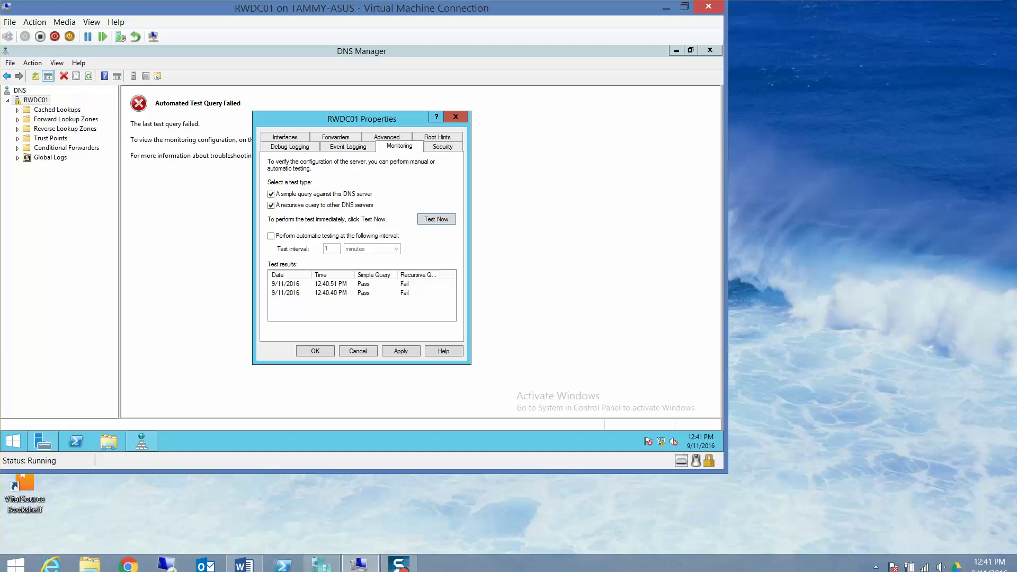
click(238, 567)
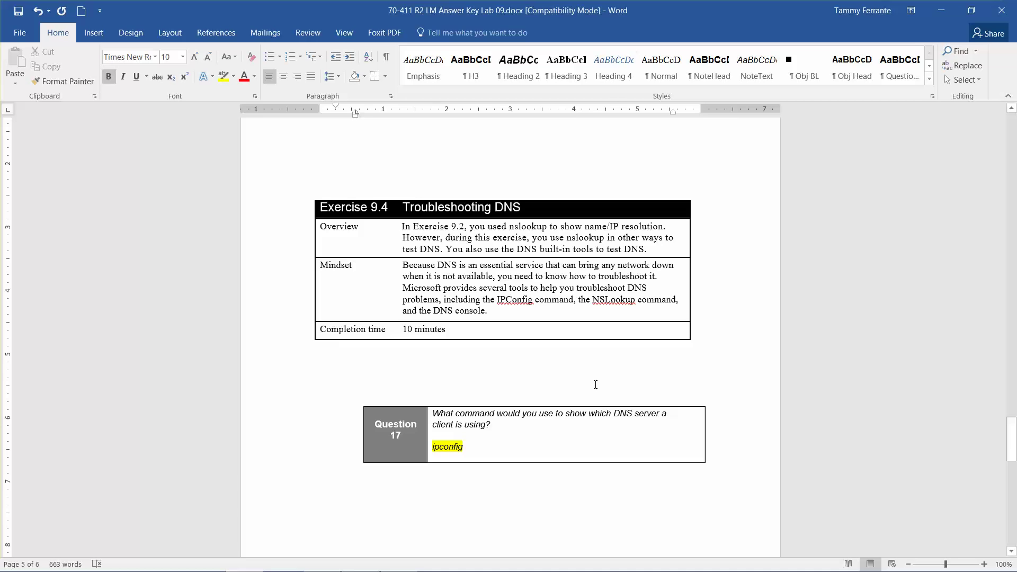
scroll(596, 385, down, 3)
scroll(596, 385, down, 5)
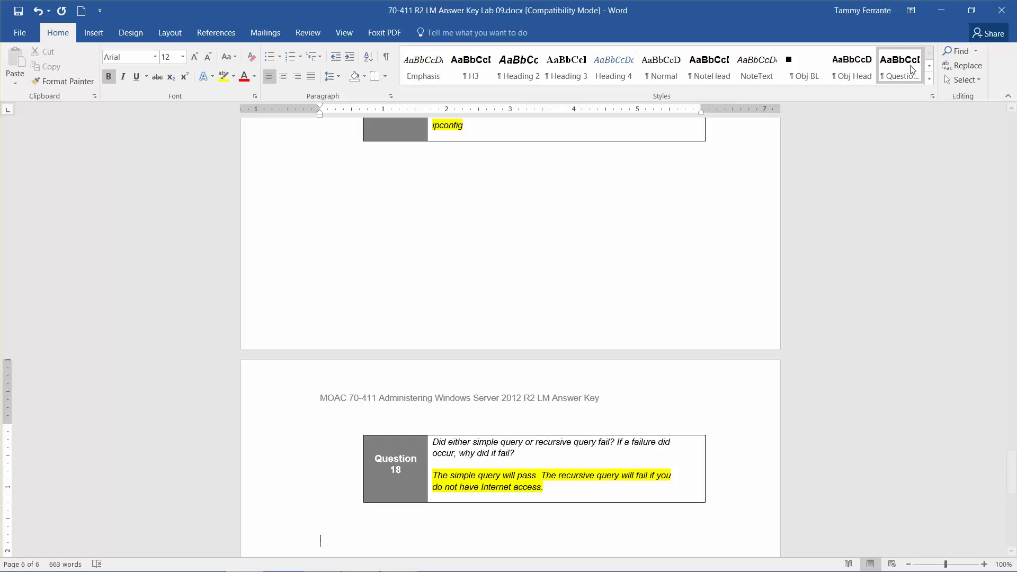
click(941, 10)
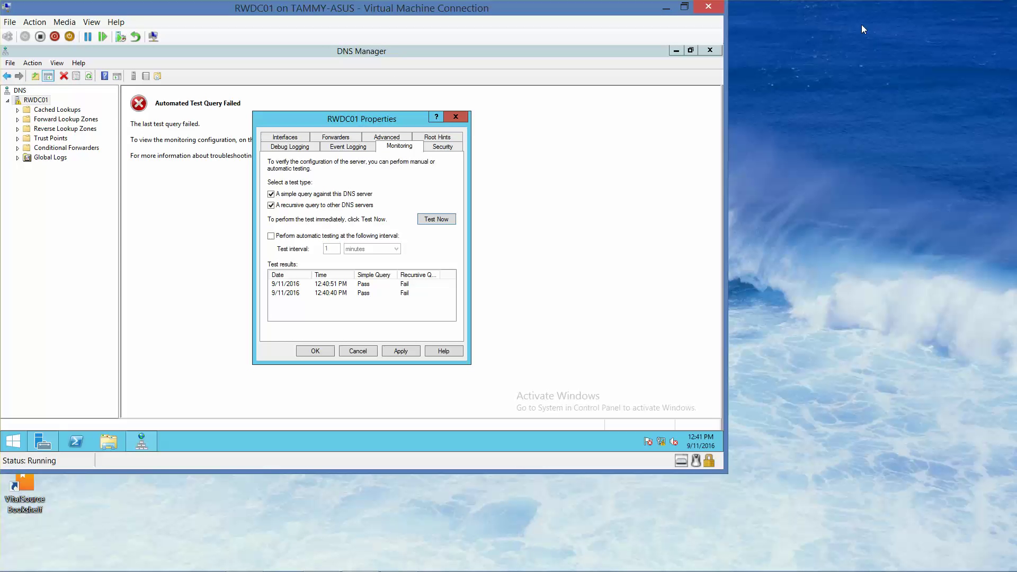
- Close the RWDC01 Properties dialog with OK
click(310, 353)
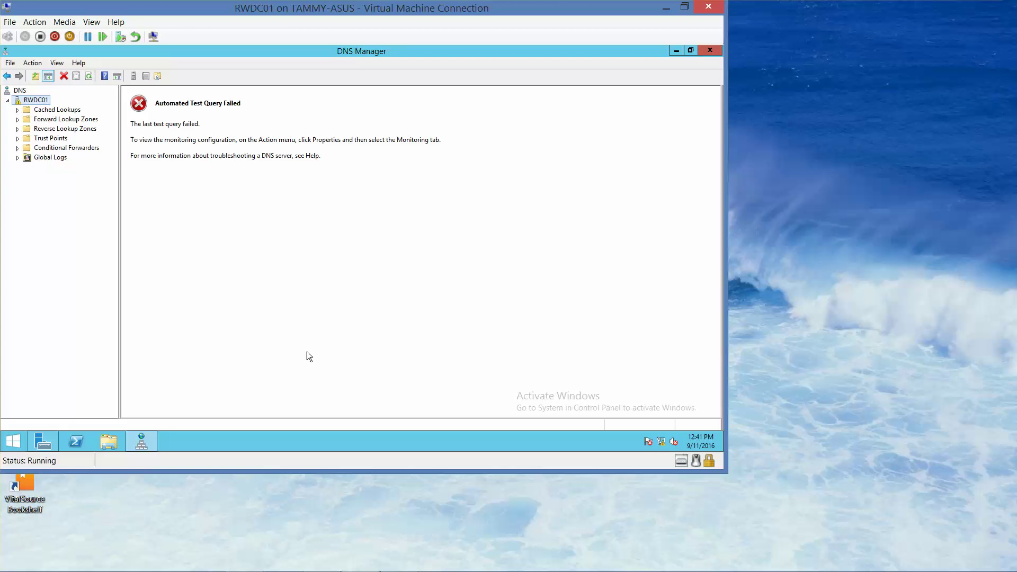